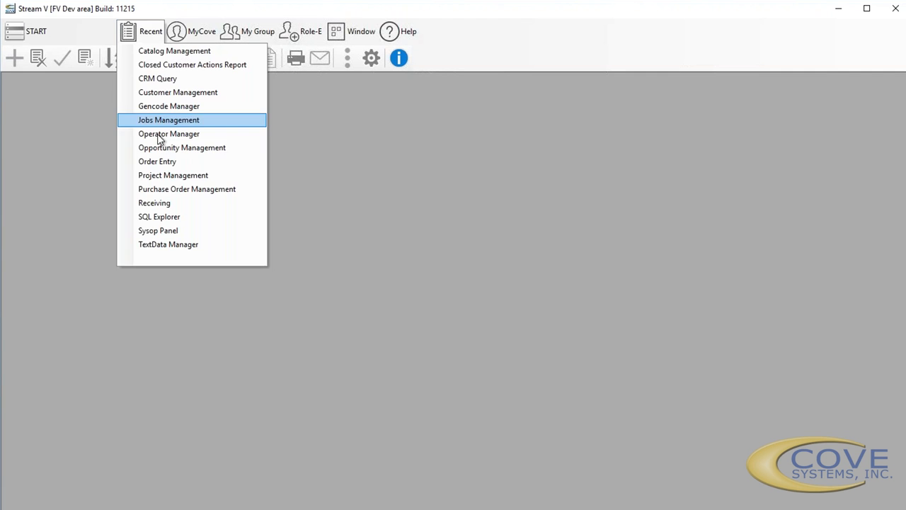
- Open the Operator Manager, load the operator record with initials FH, and go to its Groups and Branch fields
left_click(160, 135)
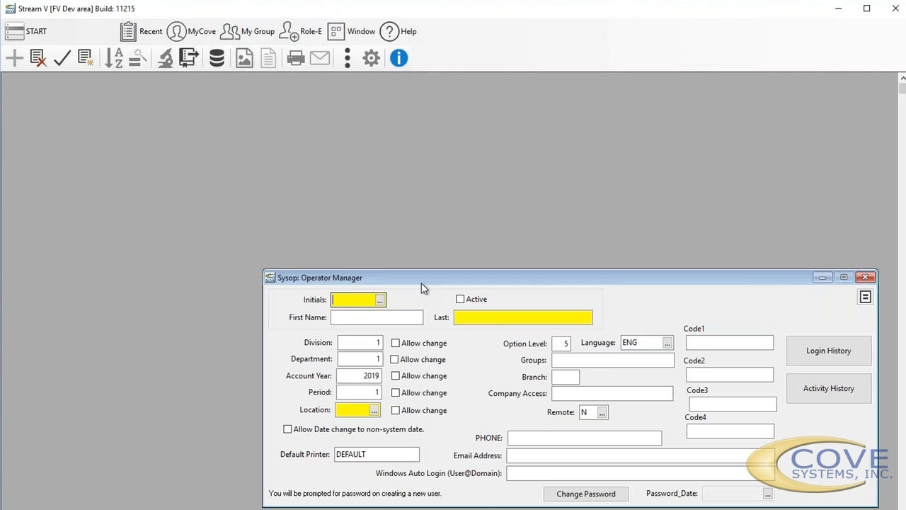
left_click_drag(421, 282, 140, 100)
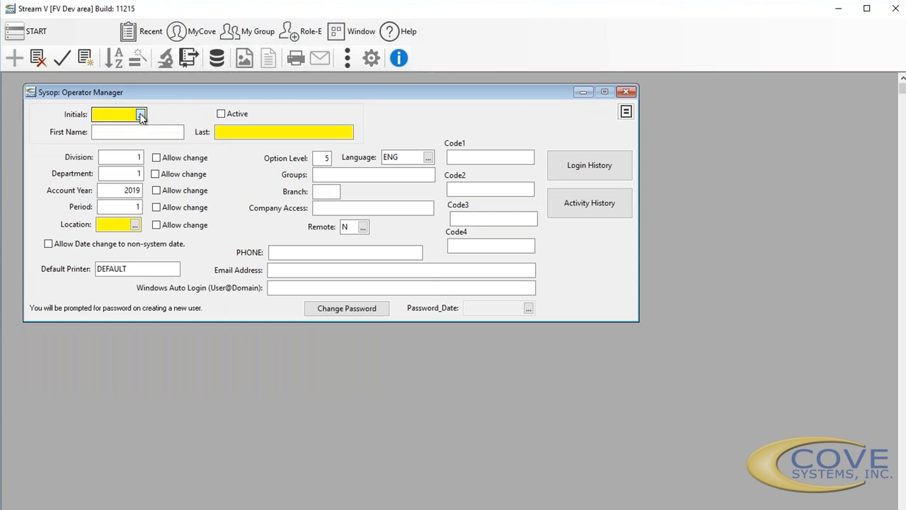
left_click(141, 115)
double_click(142, 205)
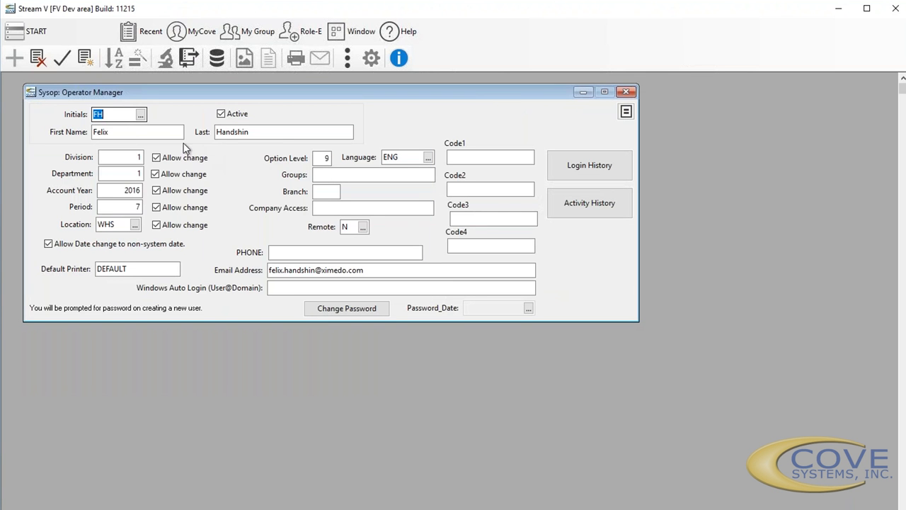
left_click(326, 179)
left_click(325, 188)
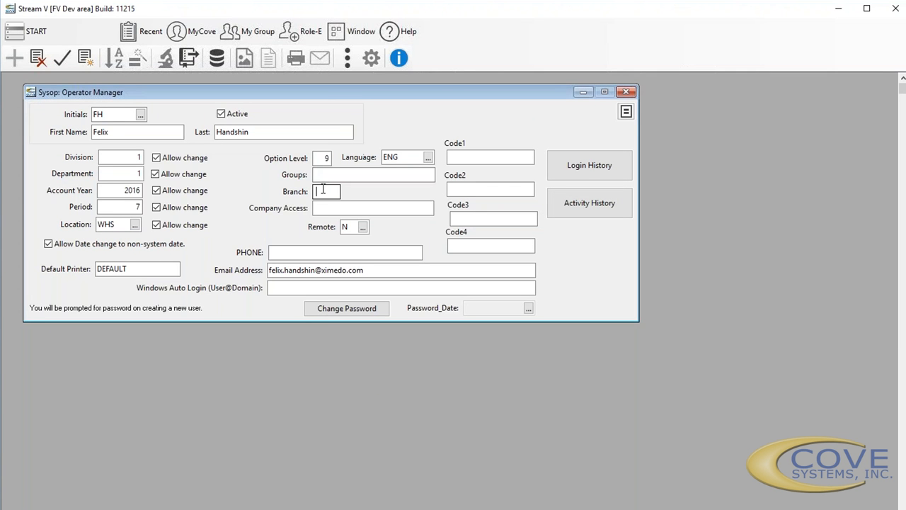
- Open System Control File Maintenance and move its window so the operator record stays partly visible
left_click(188, 31)
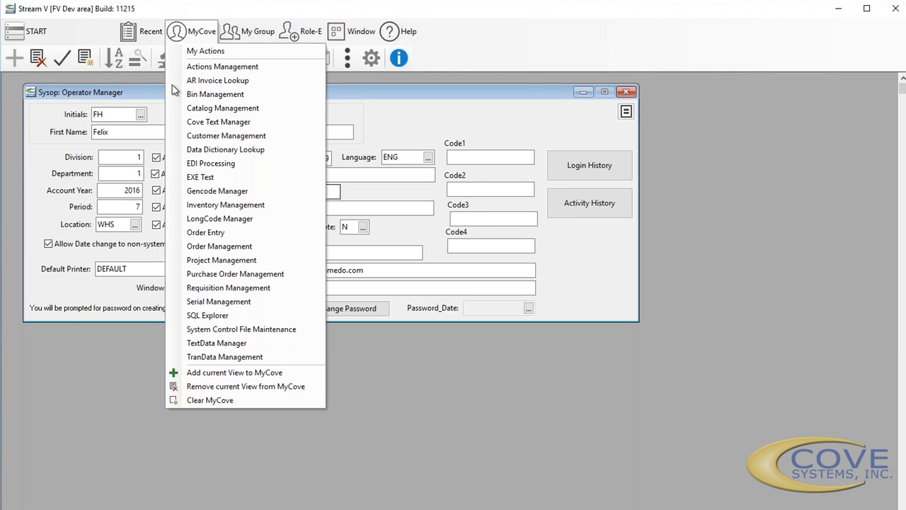
left_click(215, 329)
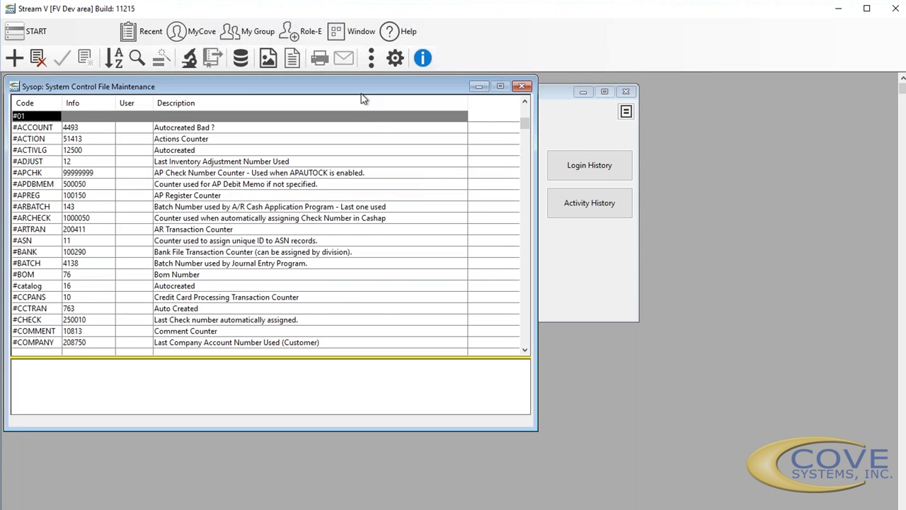
left_click_drag(365, 90, 638, 142)
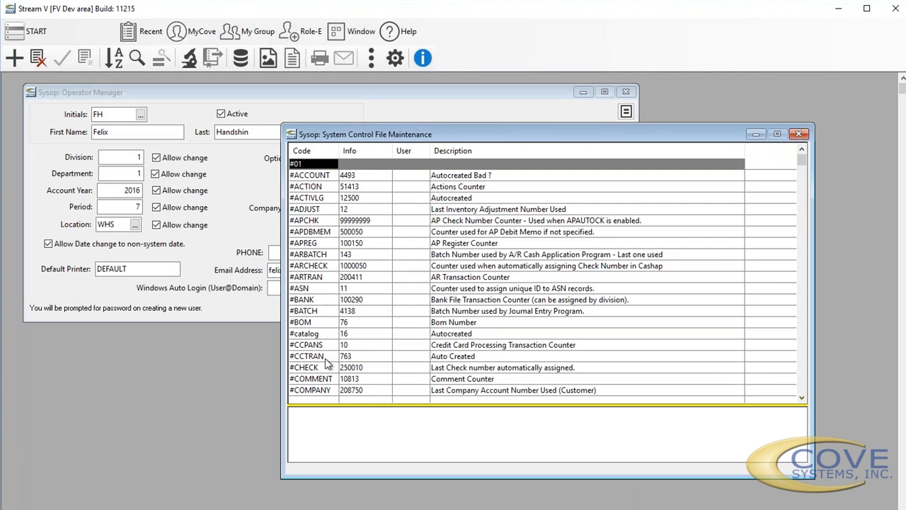
- Open the #COMPANY parameter's detail, examine its Info value and description, and close the detail window
left_click(316, 391)
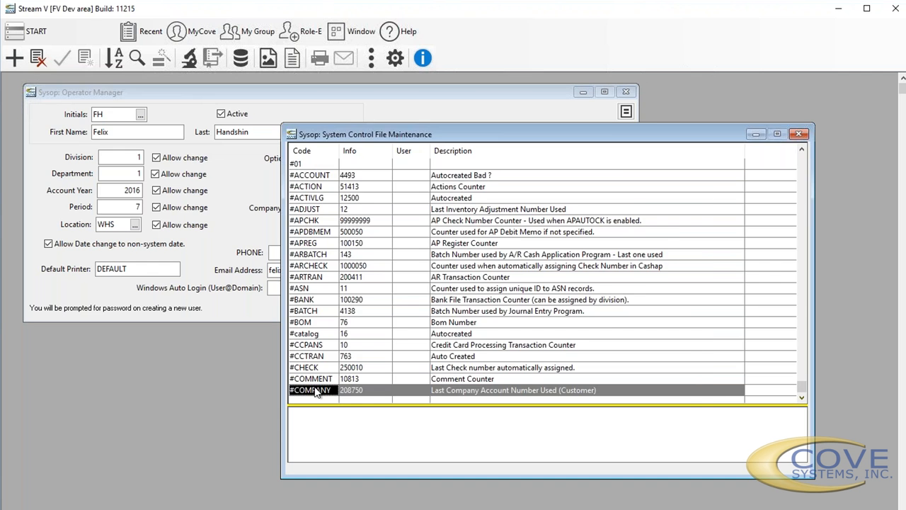
double_click(316, 392)
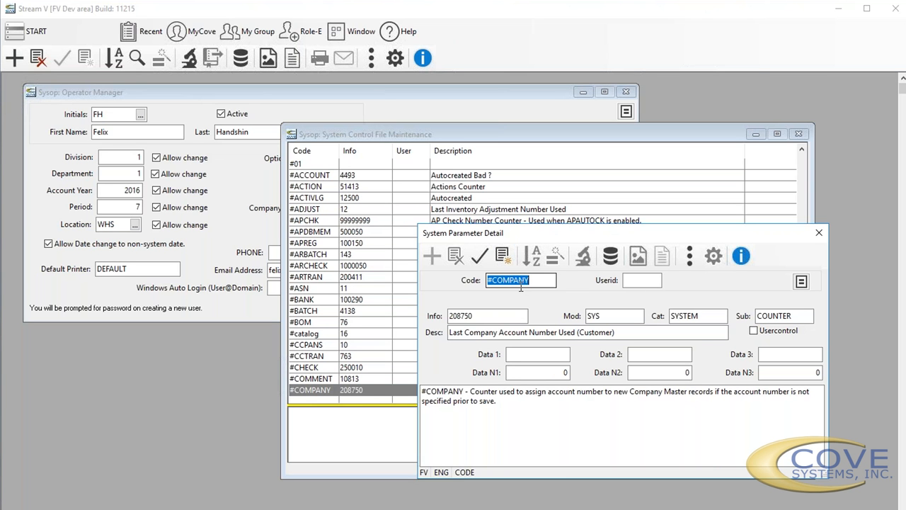
left_click(481, 316)
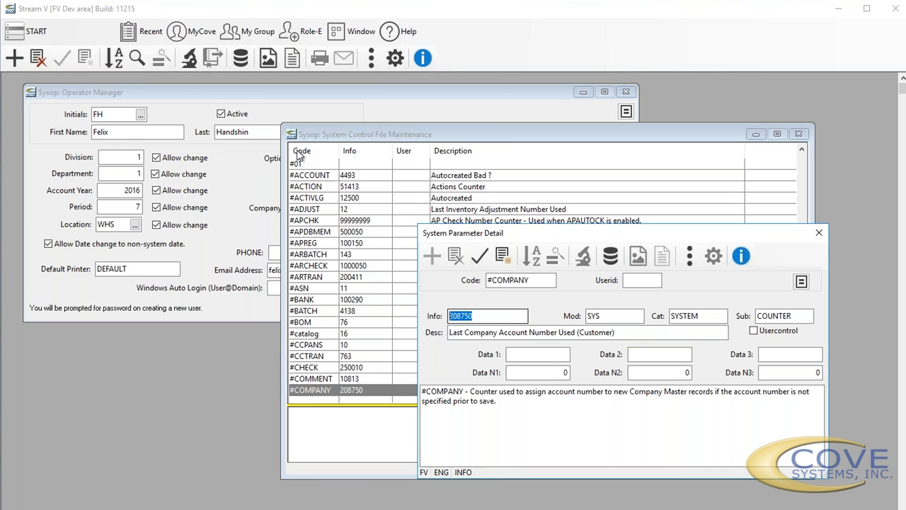
left_click(818, 235)
- Sort the control file list by User ID, search for "a", and select user FV's MENUADDR entry
right_click(402, 150)
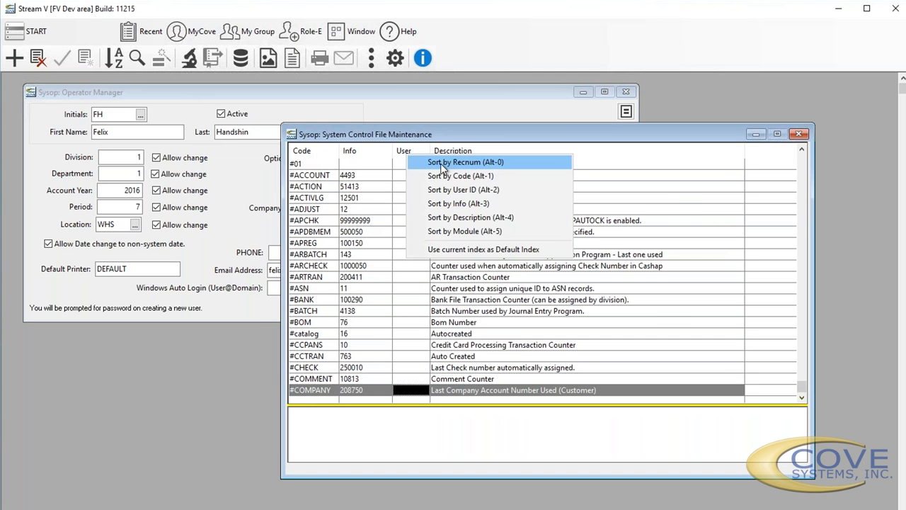
left_click(442, 191)
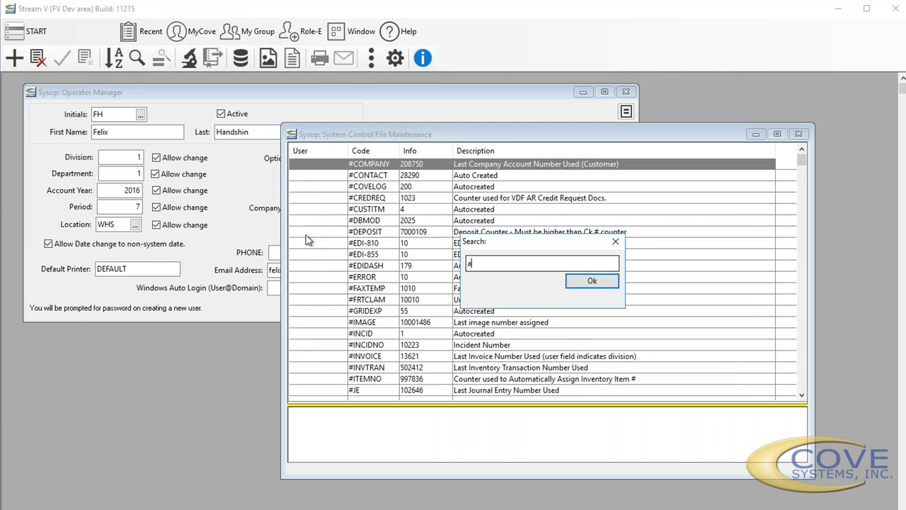
key("Return")
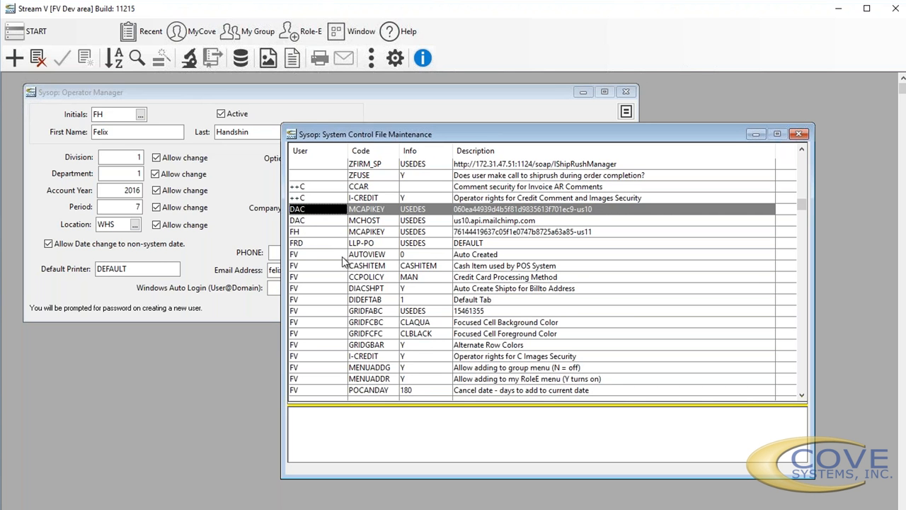
left_click(337, 380)
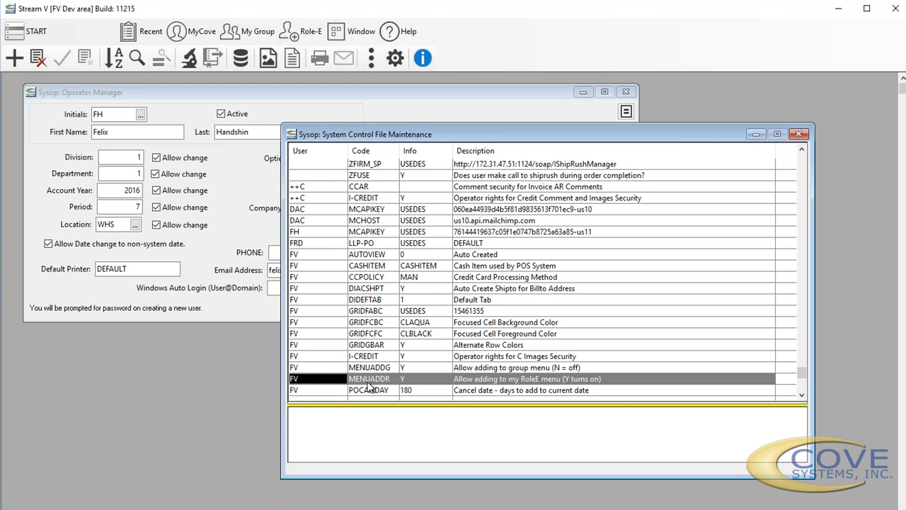
- Sort the control file list by Code and jump to the MENU# entry
left_click(361, 164)
right_click(362, 155)
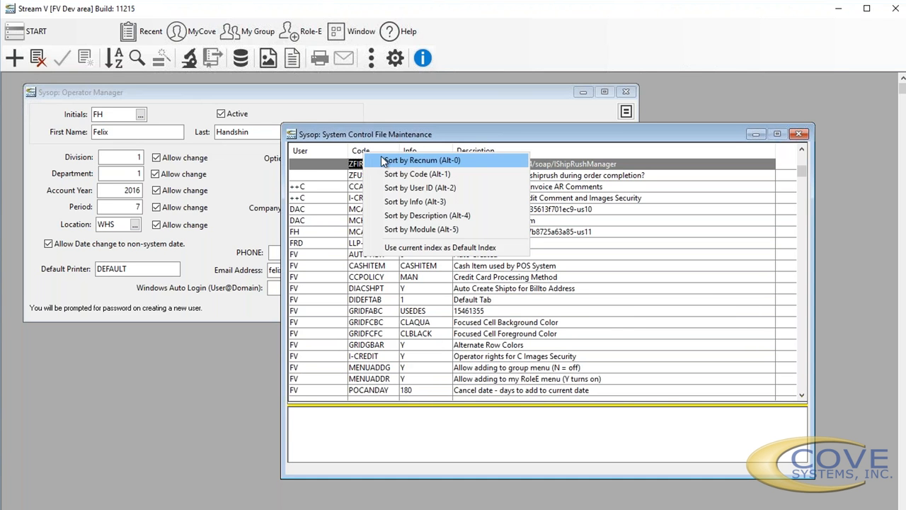
left_click(376, 176)
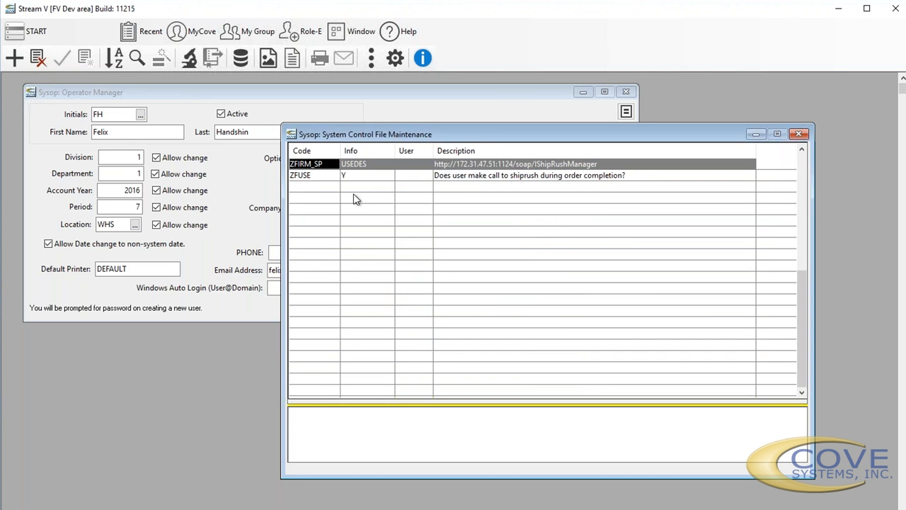
type("menu#")
key("Return")
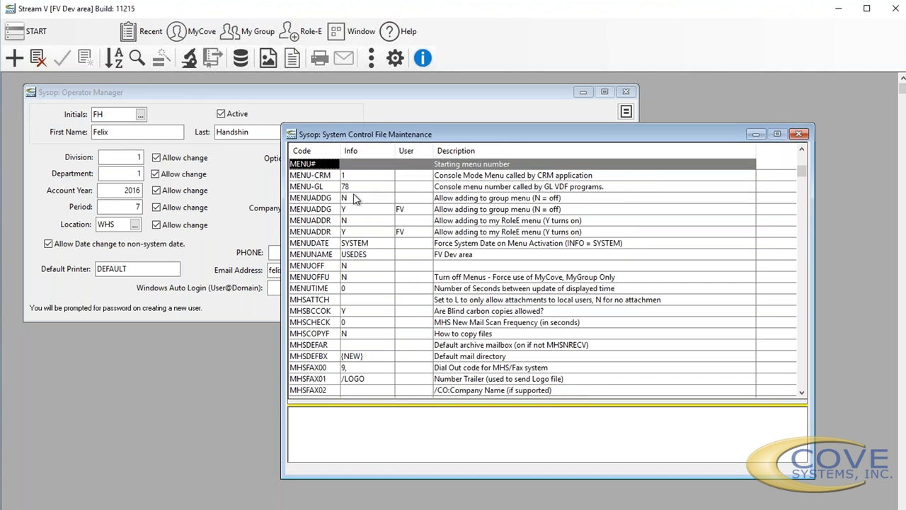
- Compare the MENUADDR entry that has no user with the one assigned to user FV
key("Down")
key("Down")
key("Down")
key("Down")
key("Down")
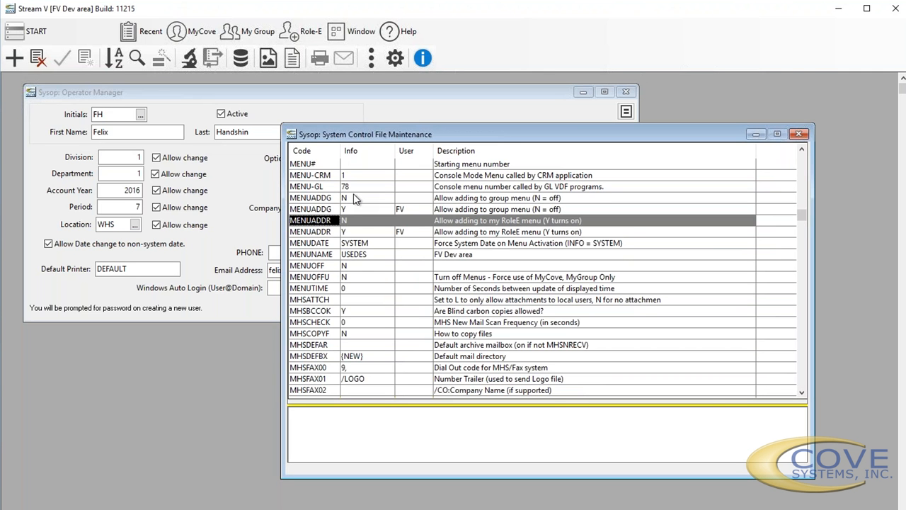
key("Down")
key("Up")
key("Down")
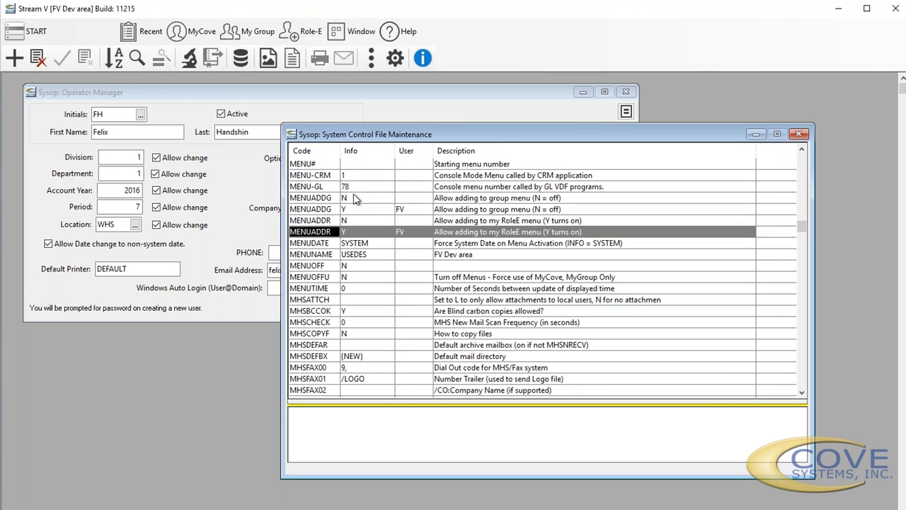
key("Up")
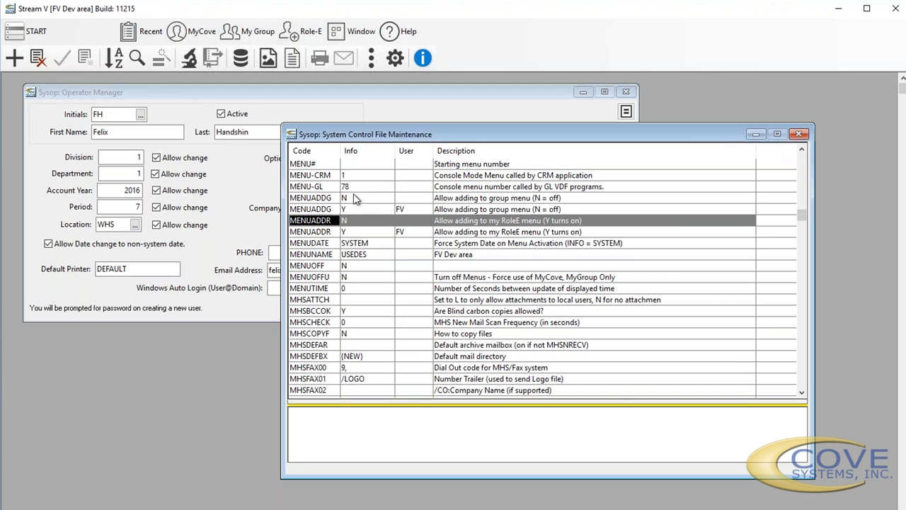
key("Down")
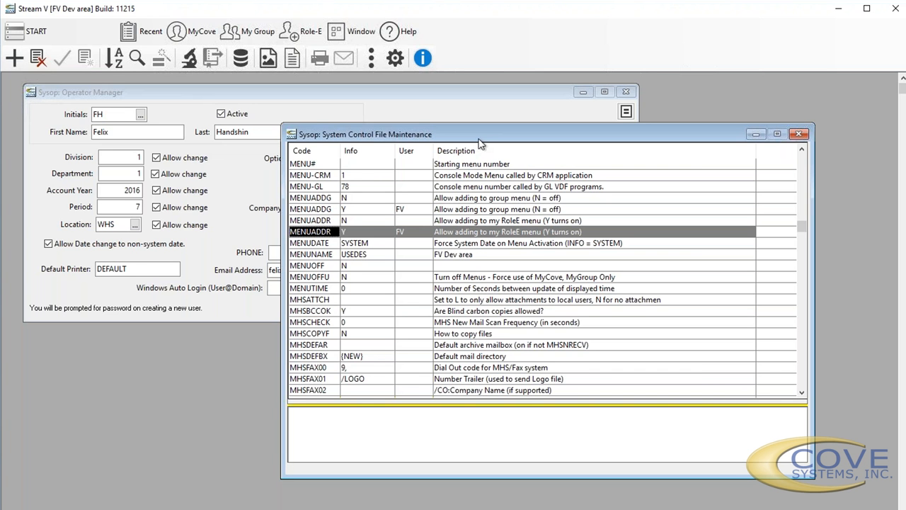
- Move the control file window aside and examine the operator record's Groups and Branch fields
left_click_drag(499, 135, 582, 184)
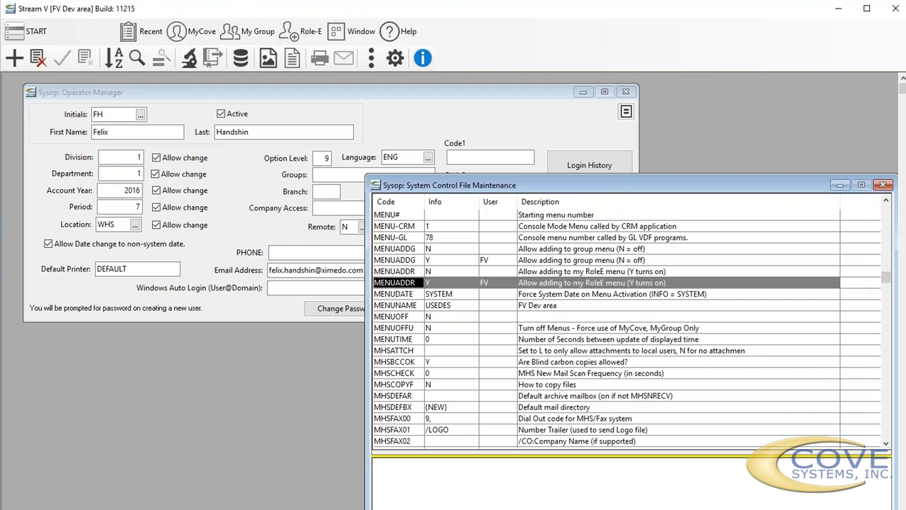
left_click(319, 177)
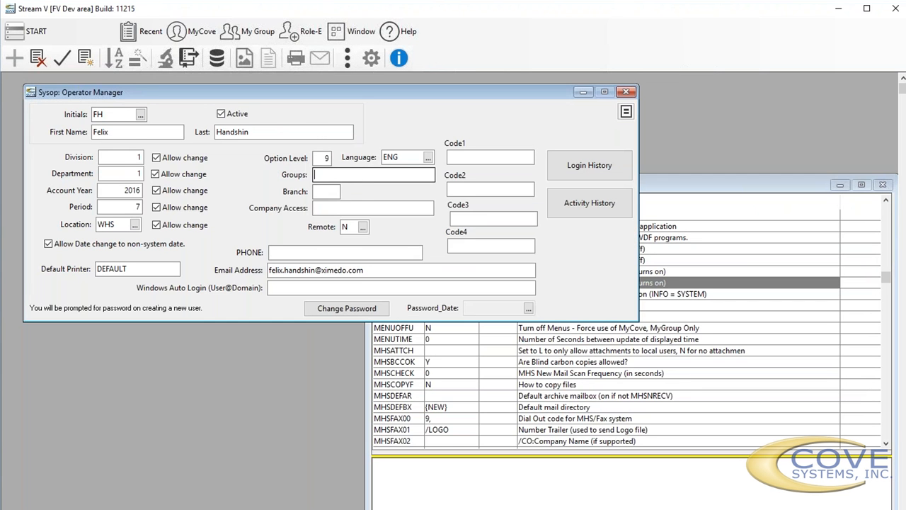
left_click(319, 190)
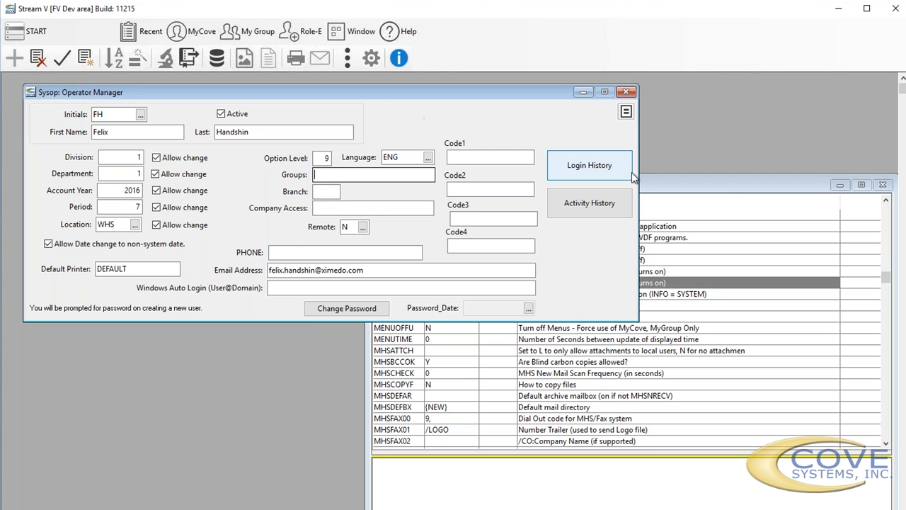
- Return to System Control File Maintenance and sort its list by User ID
left_click(670, 200)
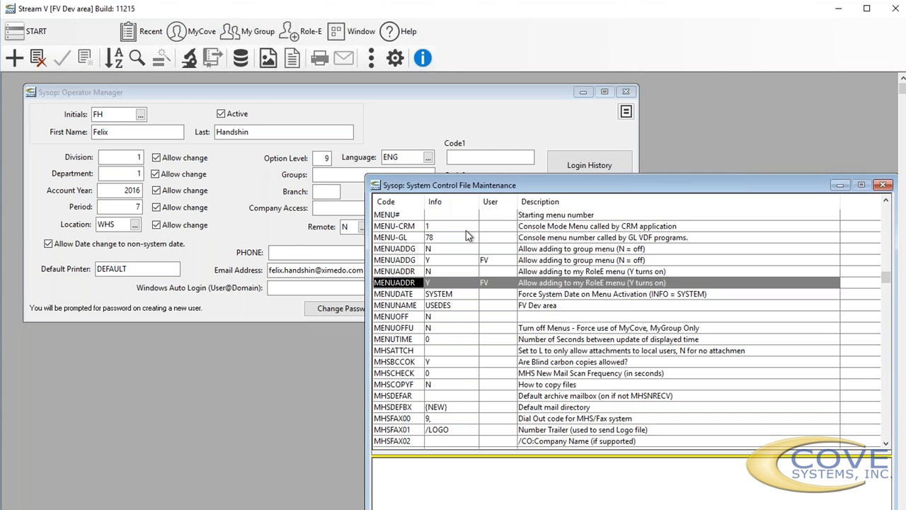
right_click(504, 208)
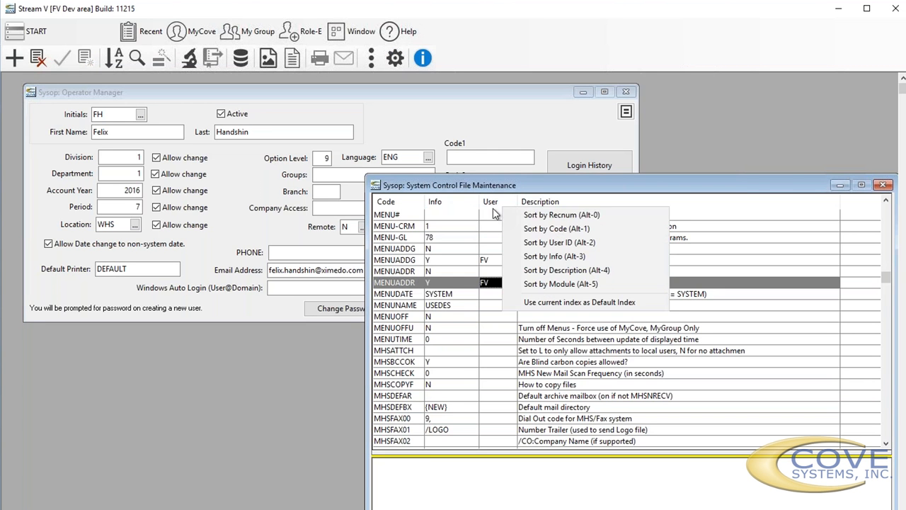
left_click(553, 244)
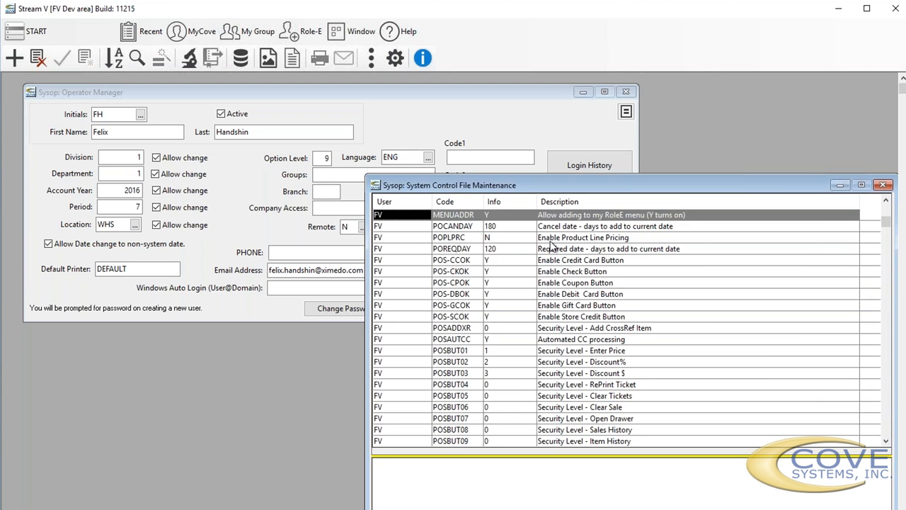
key("Return")
key("Escape")
- Search the user-sorted list for "a" and locate the CCAR entry assigned to ++C
left_click(476, 283)
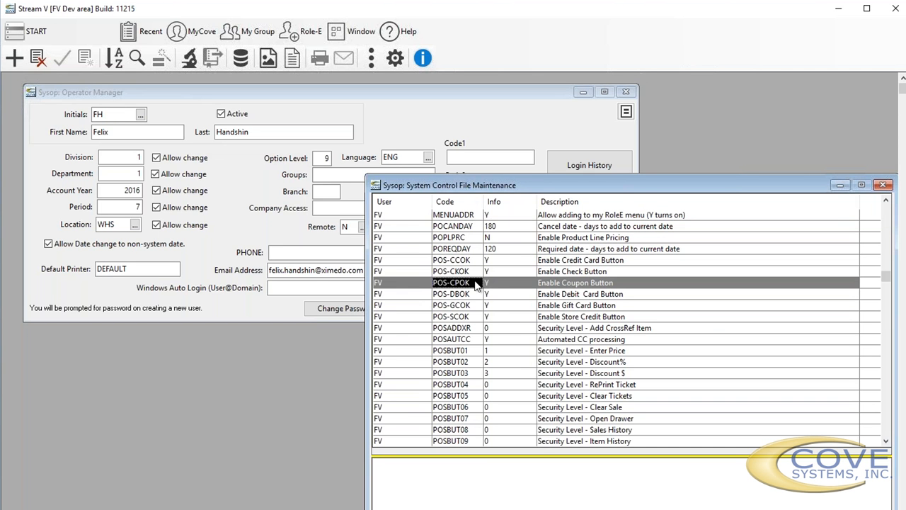
type("a")
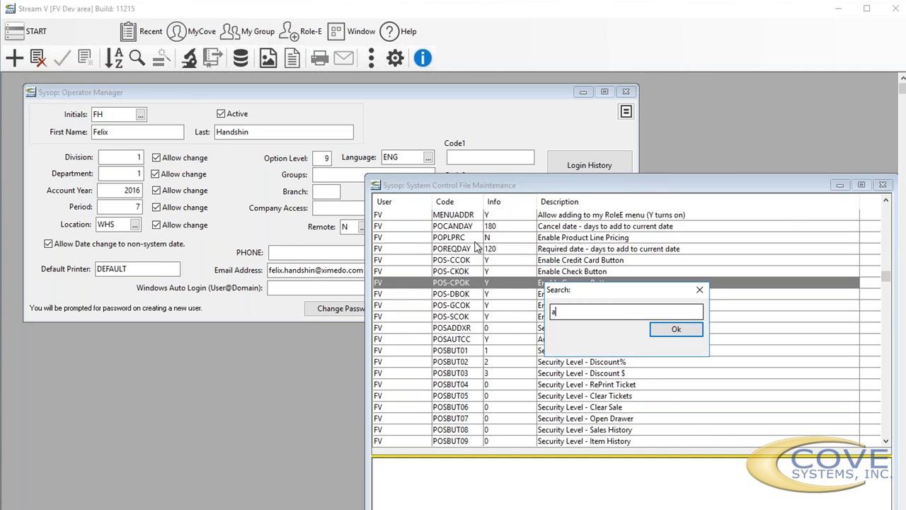
key("Return")
scroll(476, 246, "up", 6)
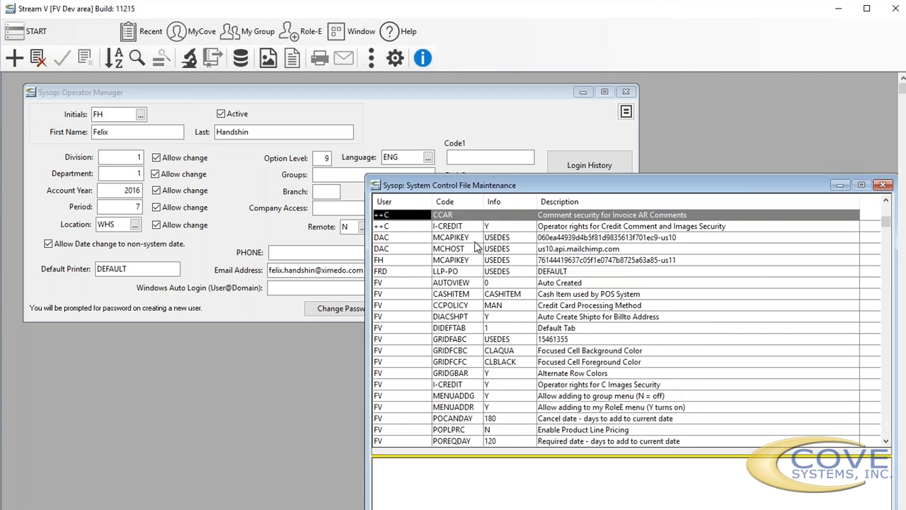
scroll(475, 246, "down", 3)
scroll(475, 247, "down", 4)
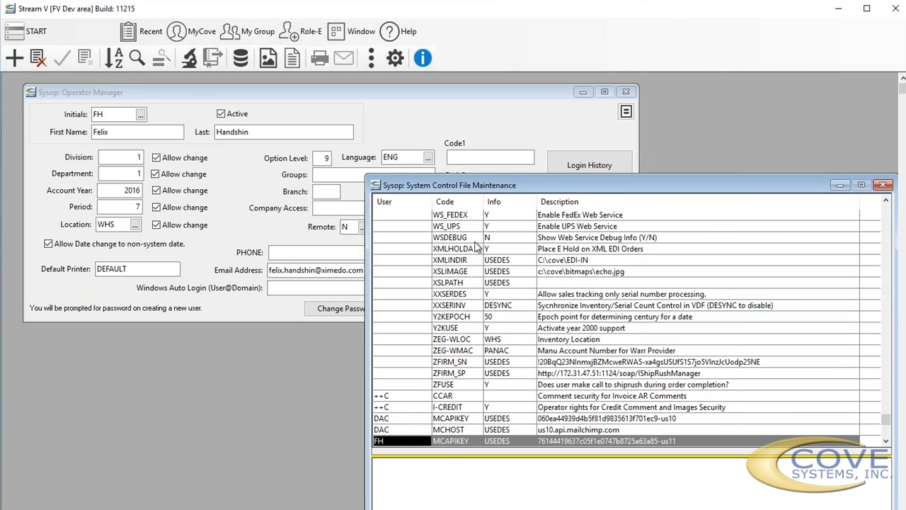
scroll(476, 246, "up", 2)
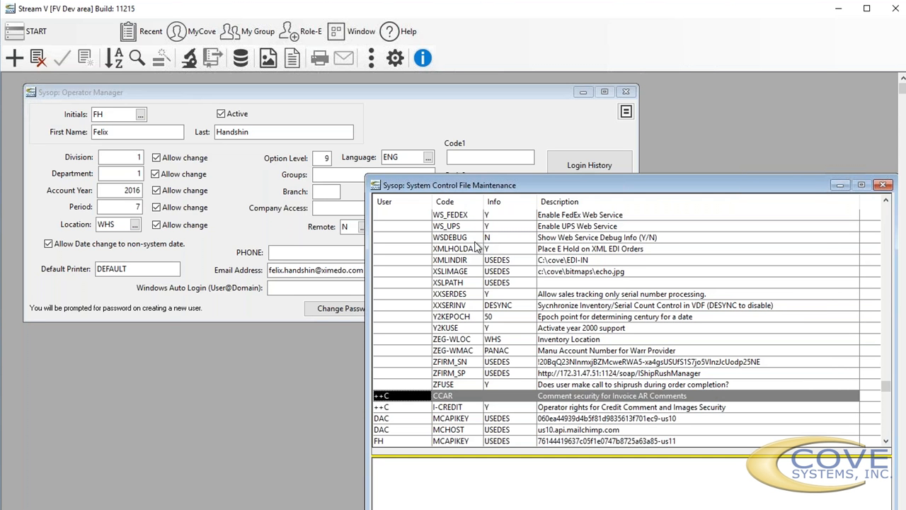
- Step through the user-specific entries from ++C to FV, and search the list for "menu"
key("Down")
key("Down")
key("Down")
key("Down")
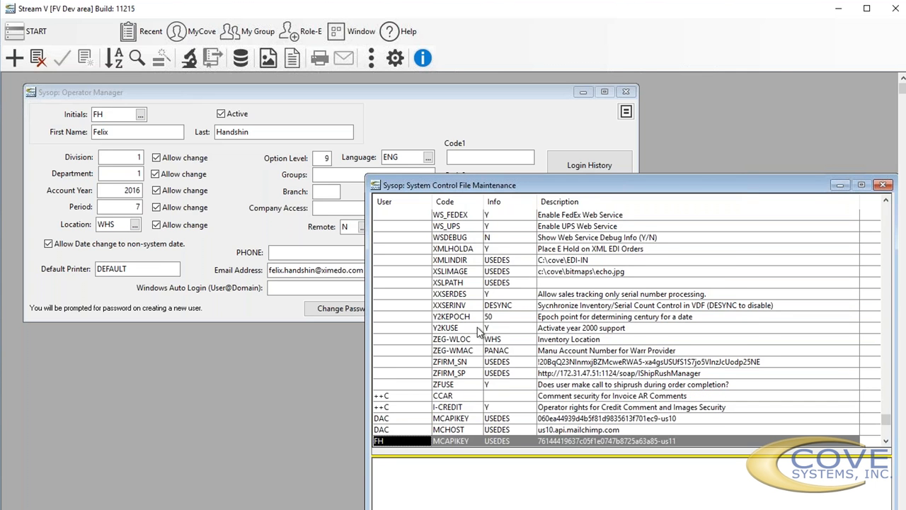
key("Down")
key("Down")
key("Down")
type("menu")
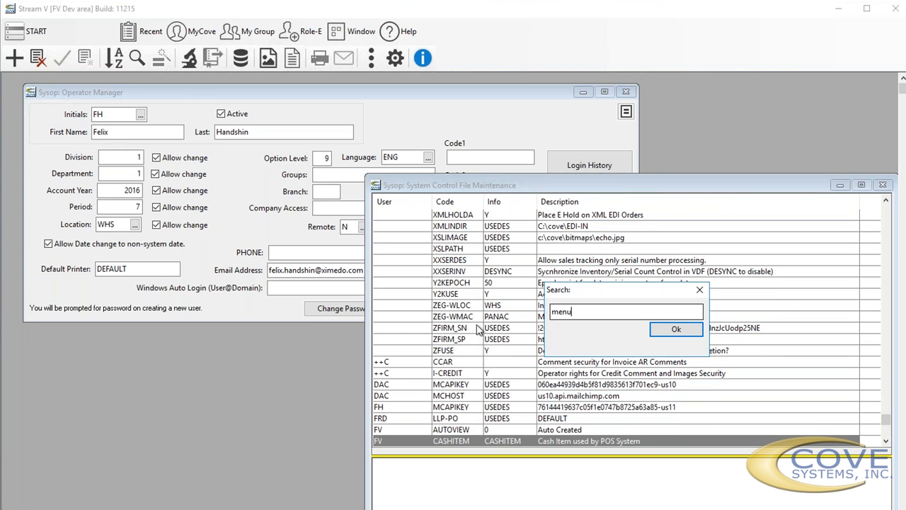
key("Return")
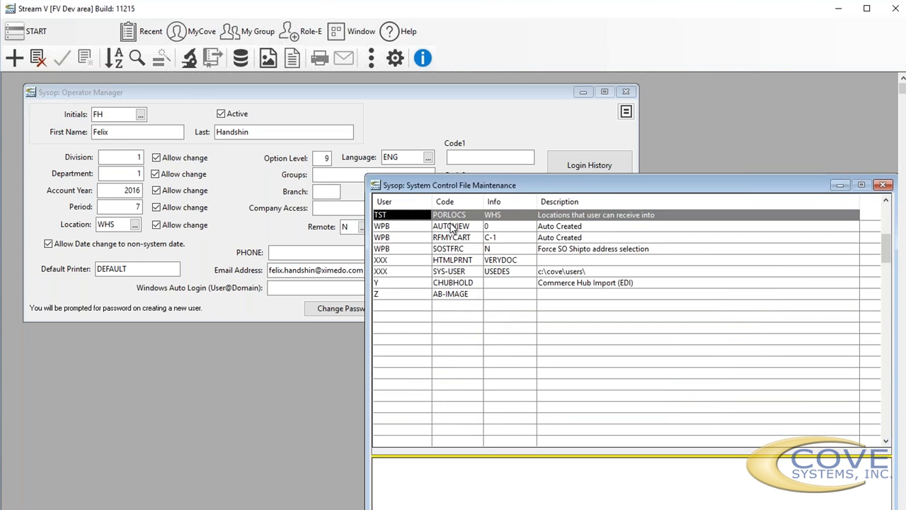
- Sort the system control file list by Code and search it for "menu"
right_click(388, 208)
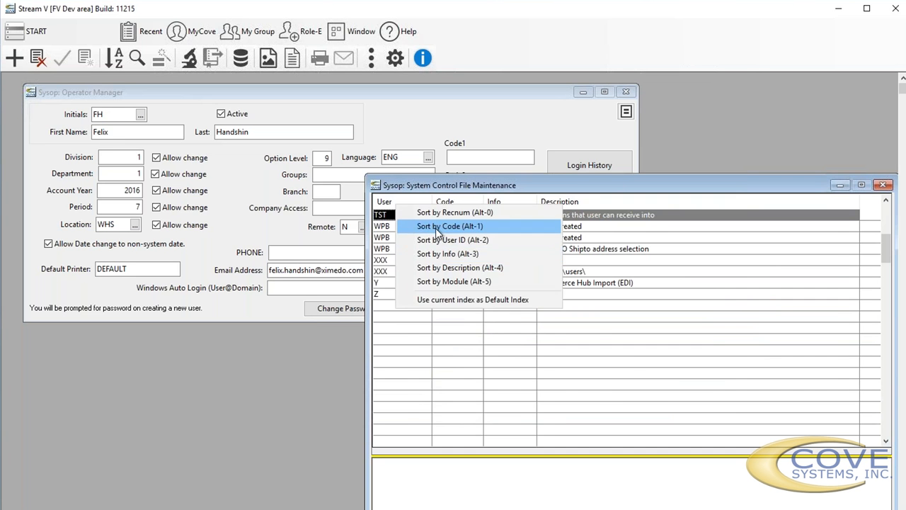
left_click(435, 226)
left_click(417, 261)
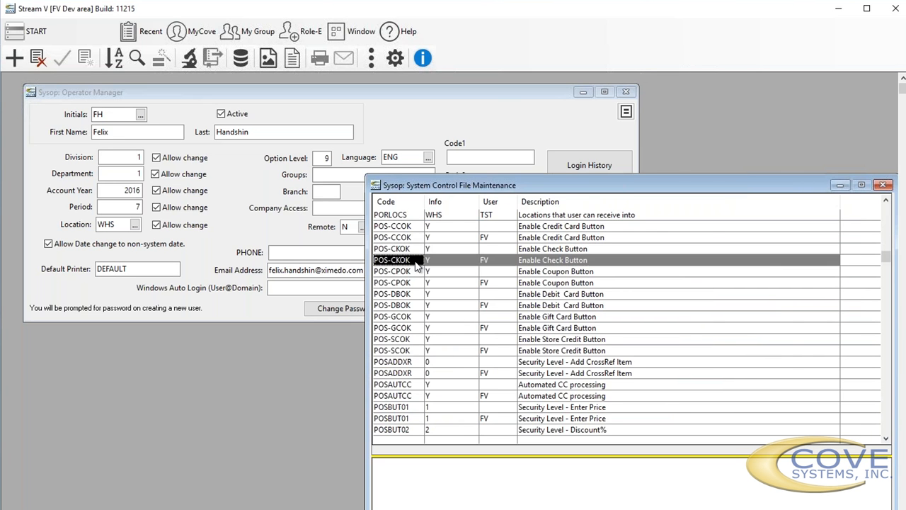
type("menu")
key("Return")
left_click(417, 261)
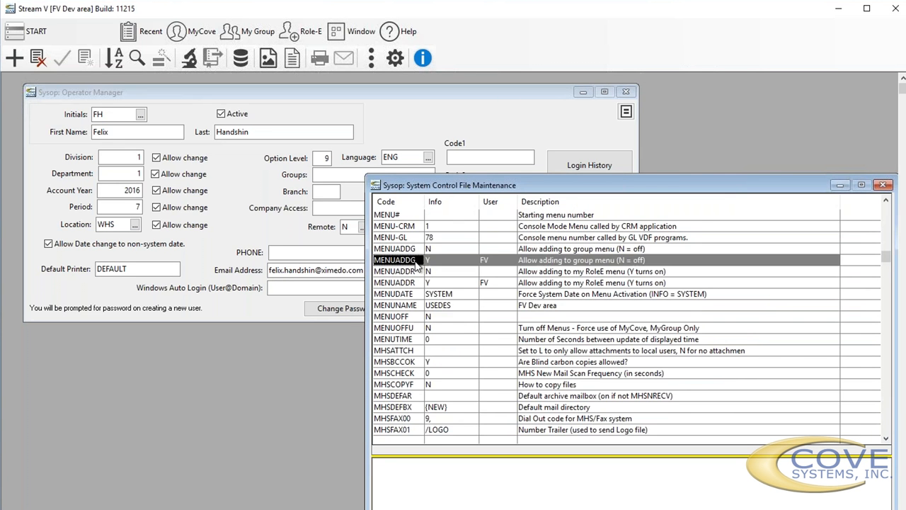
- Compare the system-wide MENUADDG and MENUADDR entries with the ones assigned to user FV
left_click(417, 266)
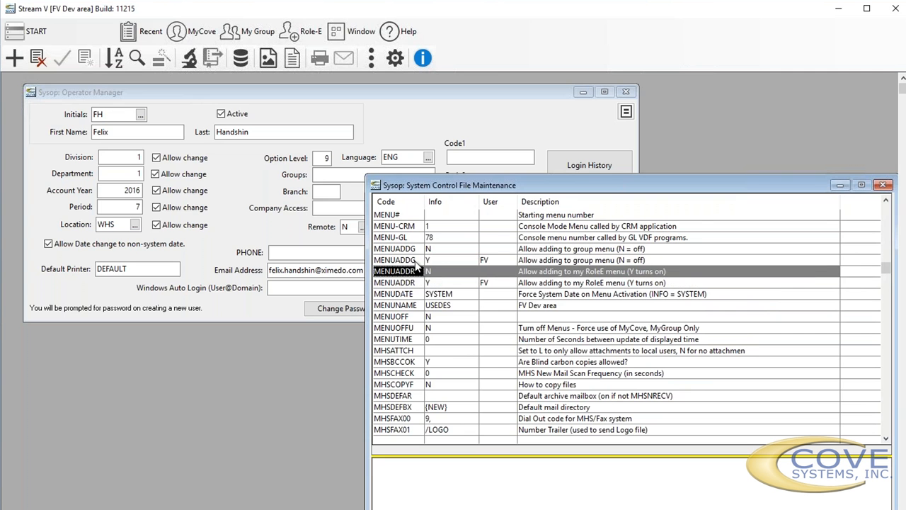
left_click(418, 260)
key("Down")
key("Down")
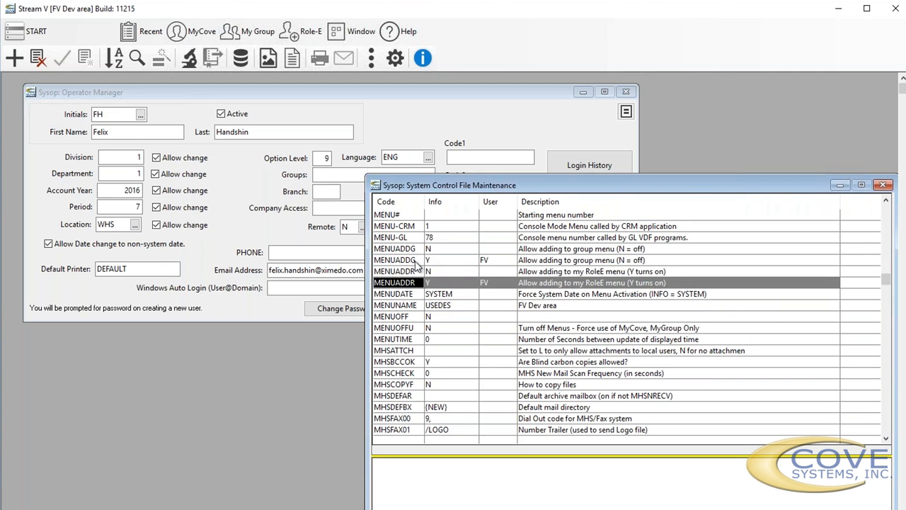
key("Up")
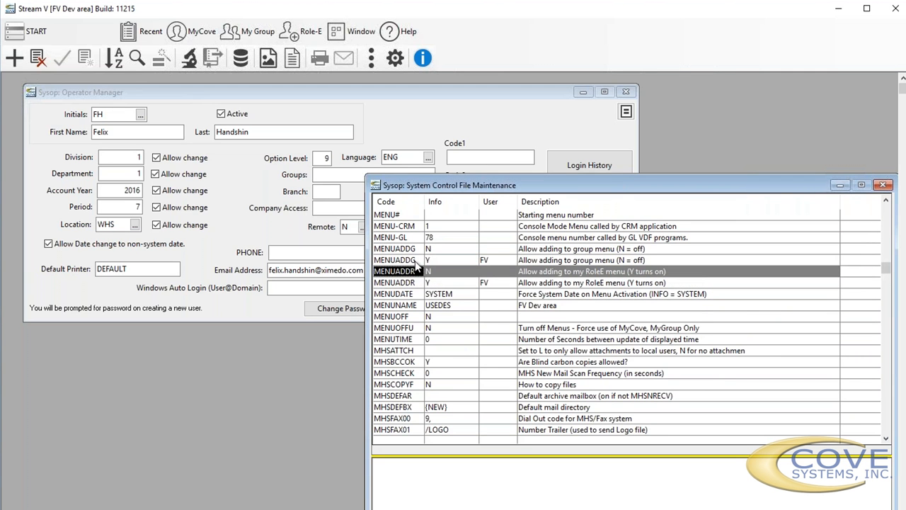
key("Down")
key("Up")
key("Down")
key("Up")
key("Up")
key("Up")
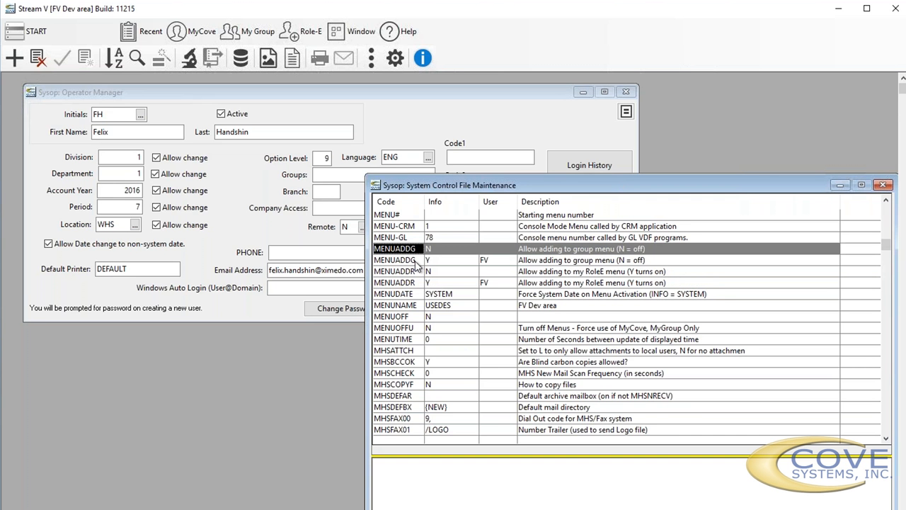
key("Down")
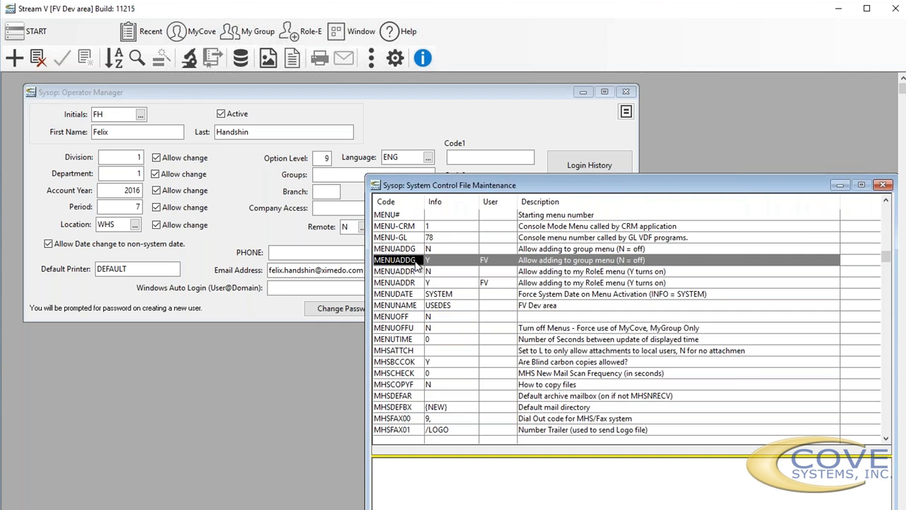
- Start a new system parameter with code MENUADDR, Userid FH and Info Y
double_click(417, 260)
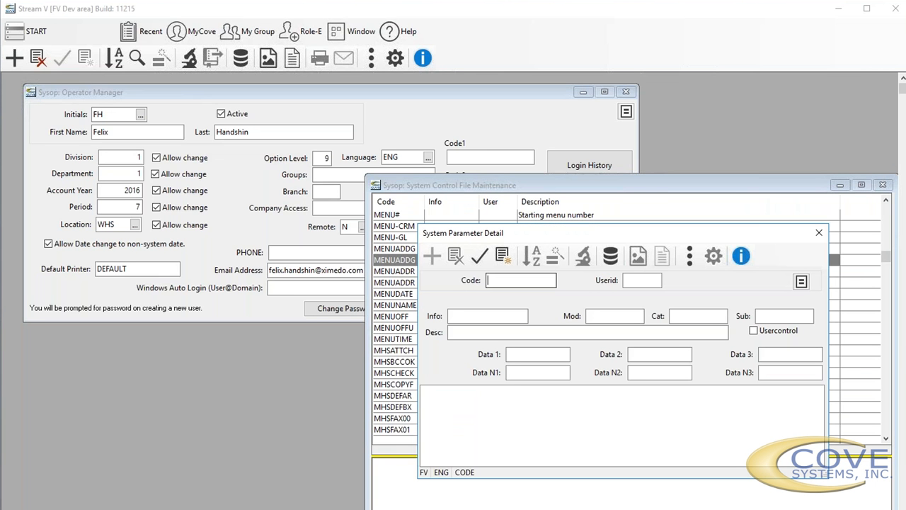
type("MENUADDR")
key("Tab")
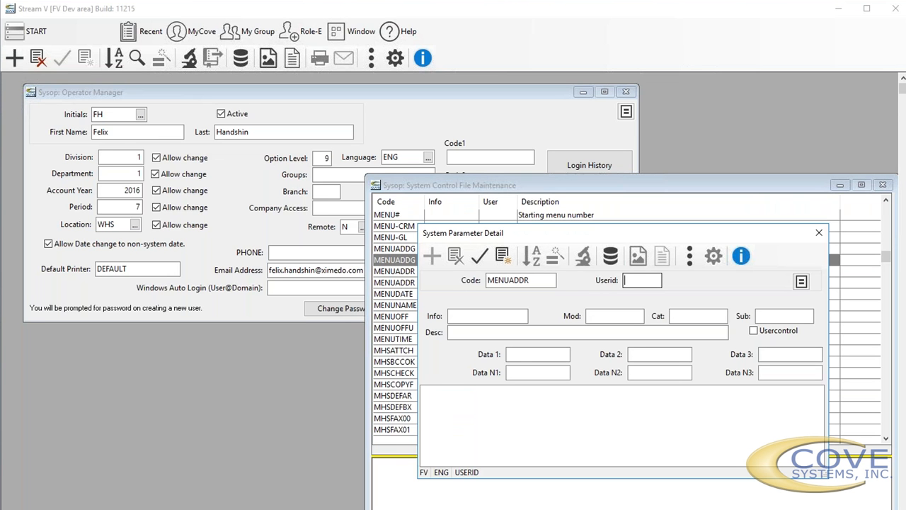
type("FH")
key("Tab")
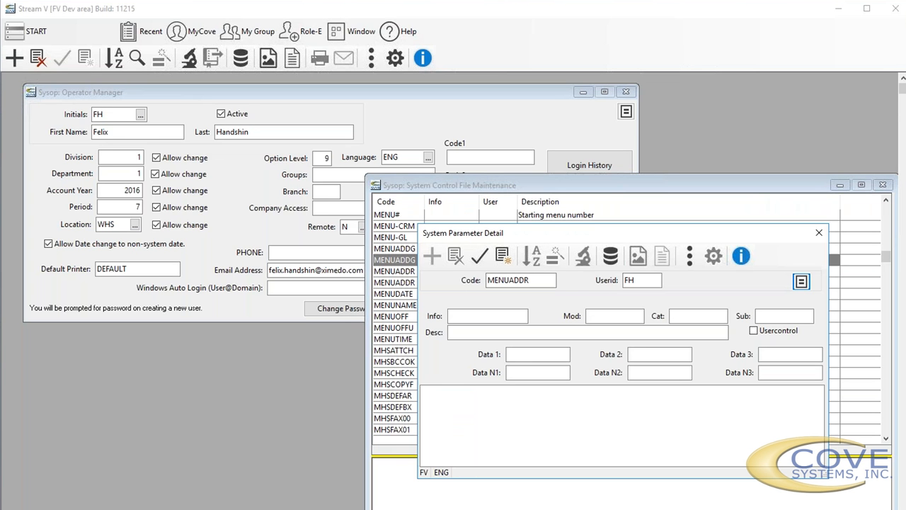
key("Tab")
type("Y")
key("Tab")
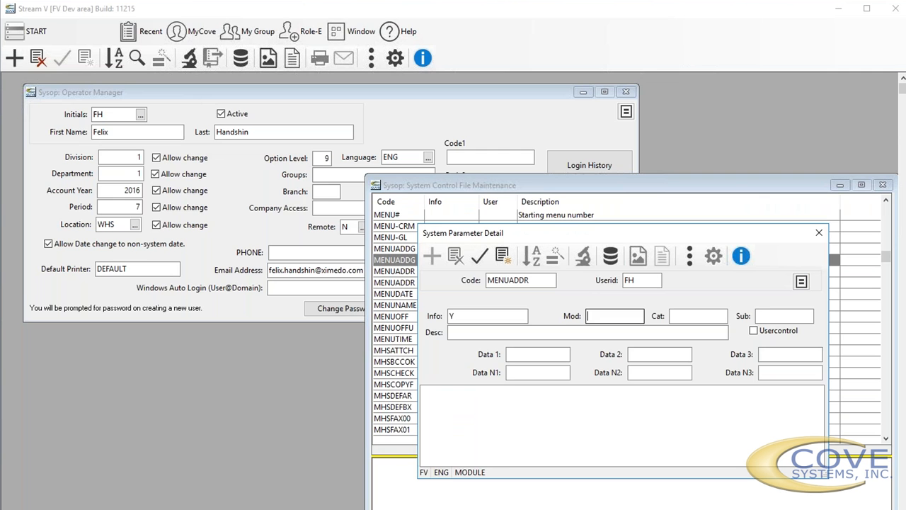
- Describe the new parameter as "Allow" followed by the operator's first name, and save the record
key("Tab")
key("Tab")
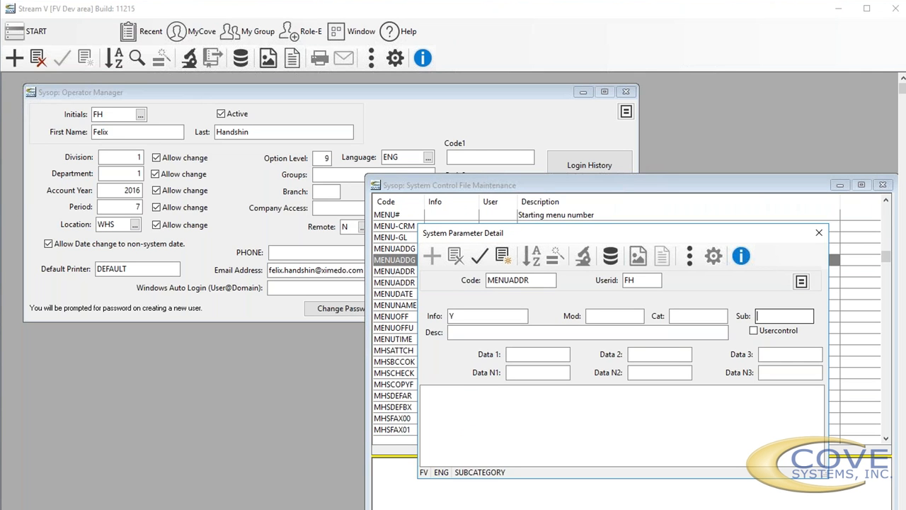
key("Tab")
type("Allow ")
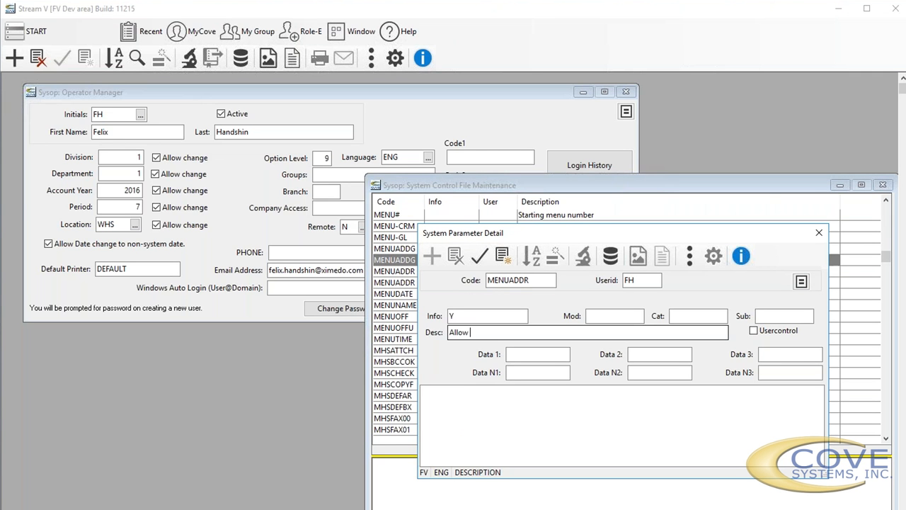
type("felix")
left_click(479, 256)
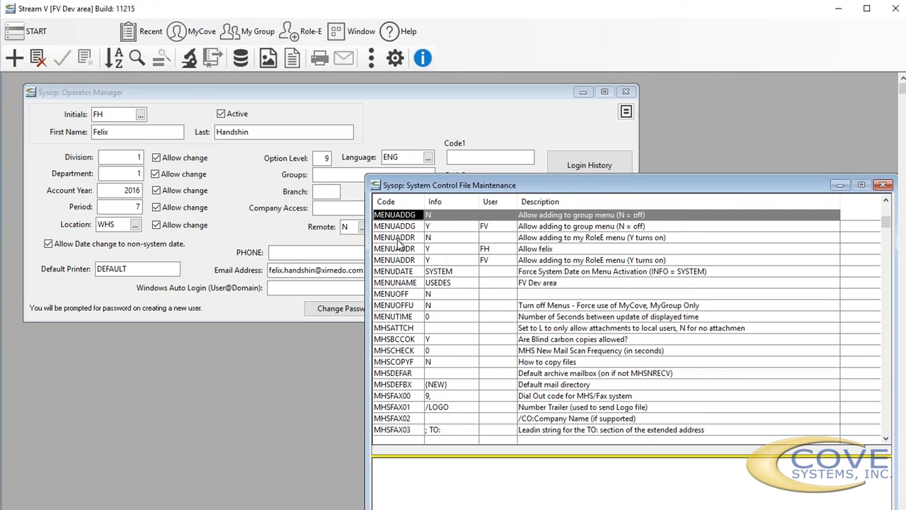
- Open the MENUADDR entry assigned to FH, change its Userid to the group ++M and save it
left_click(399, 240)
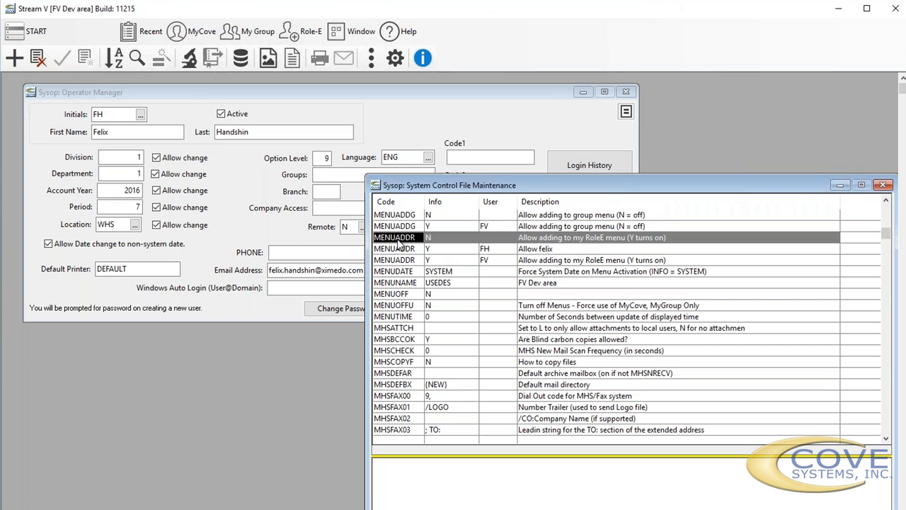
left_click(400, 249)
left_click(398, 261)
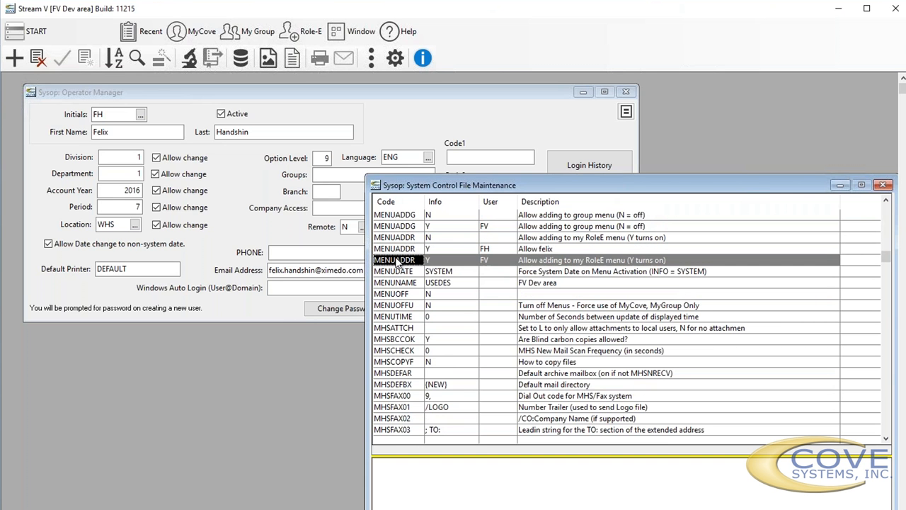
left_click(390, 250)
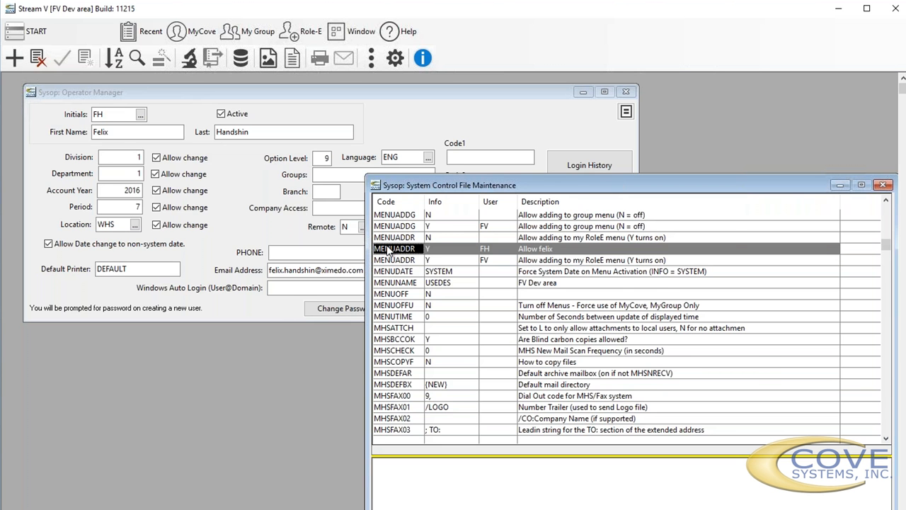
double_click(388, 251)
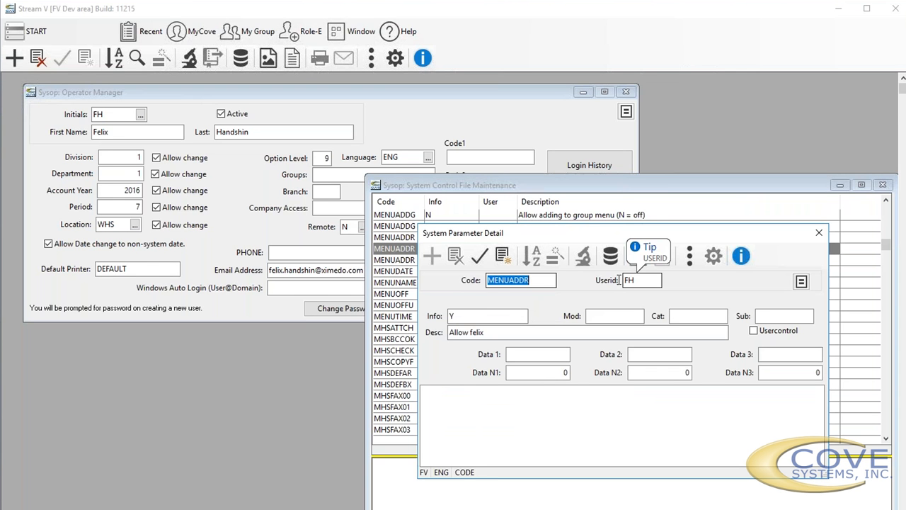
key("Tab")
type("++")
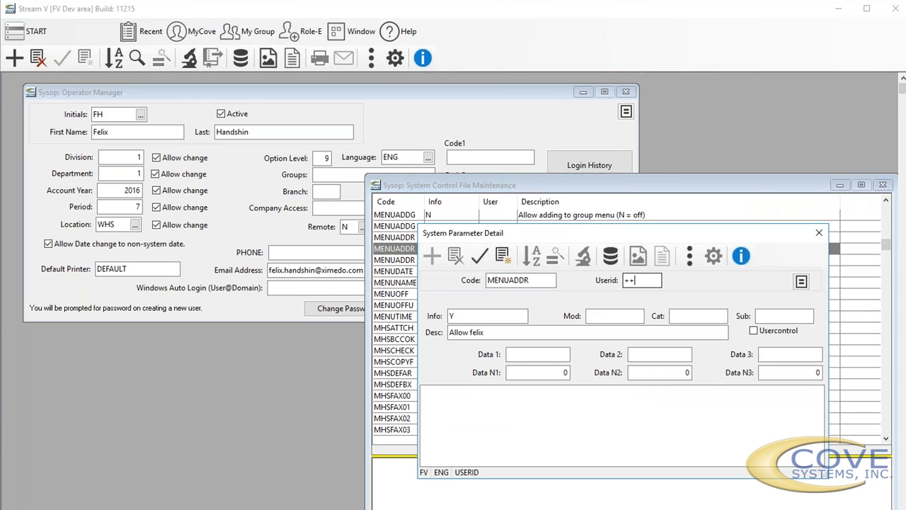
type("M")
key("Return")
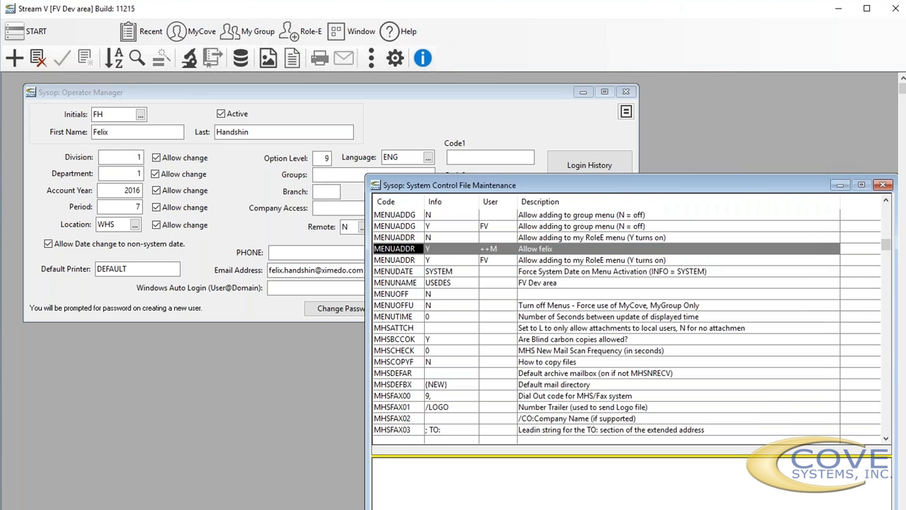